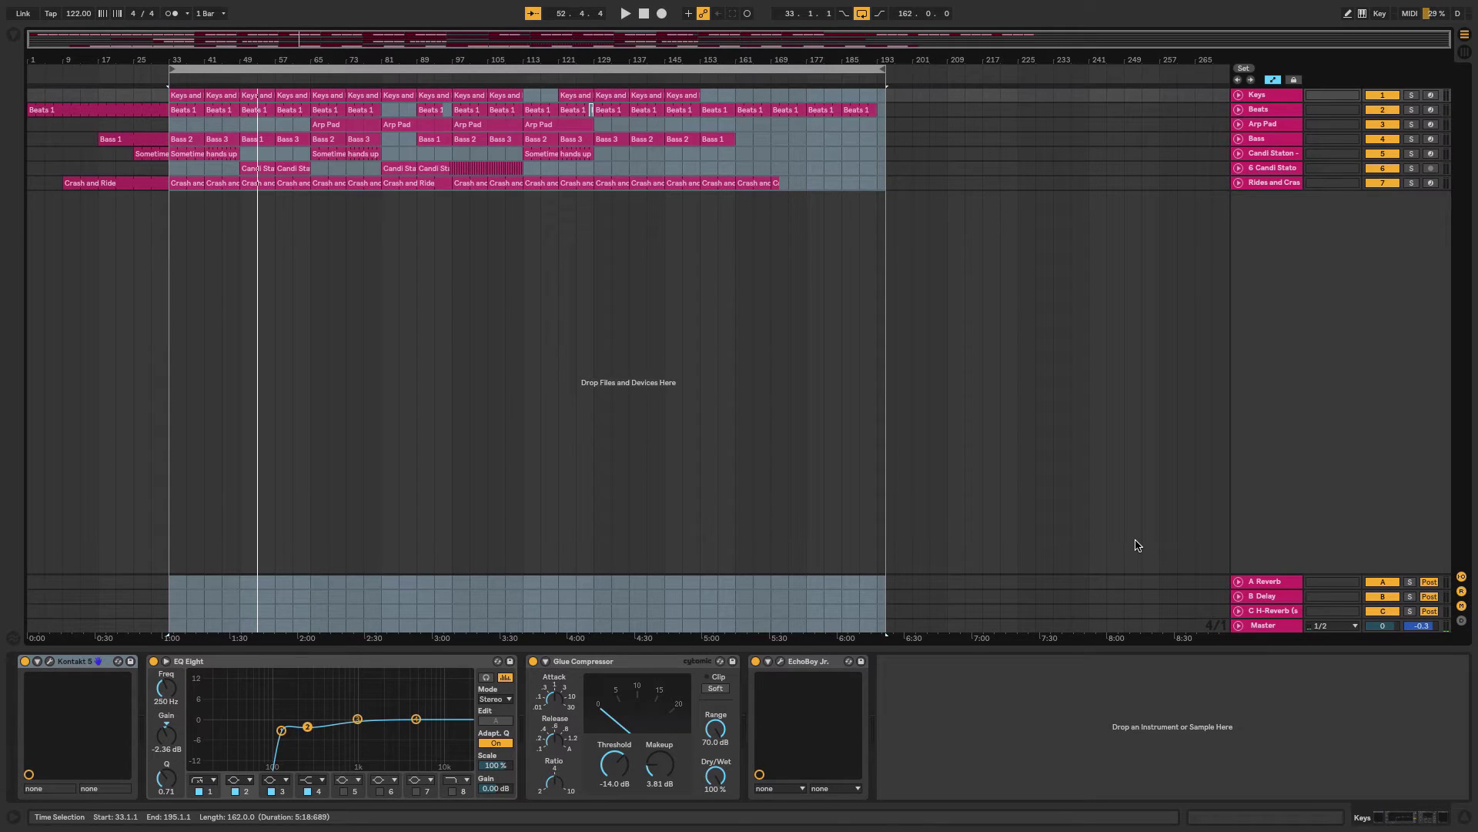
Step: Solo the Bass track and play the arrangement to hear the bass line on its own
{"action": "left_click", "coordinate": [1289, 141]}
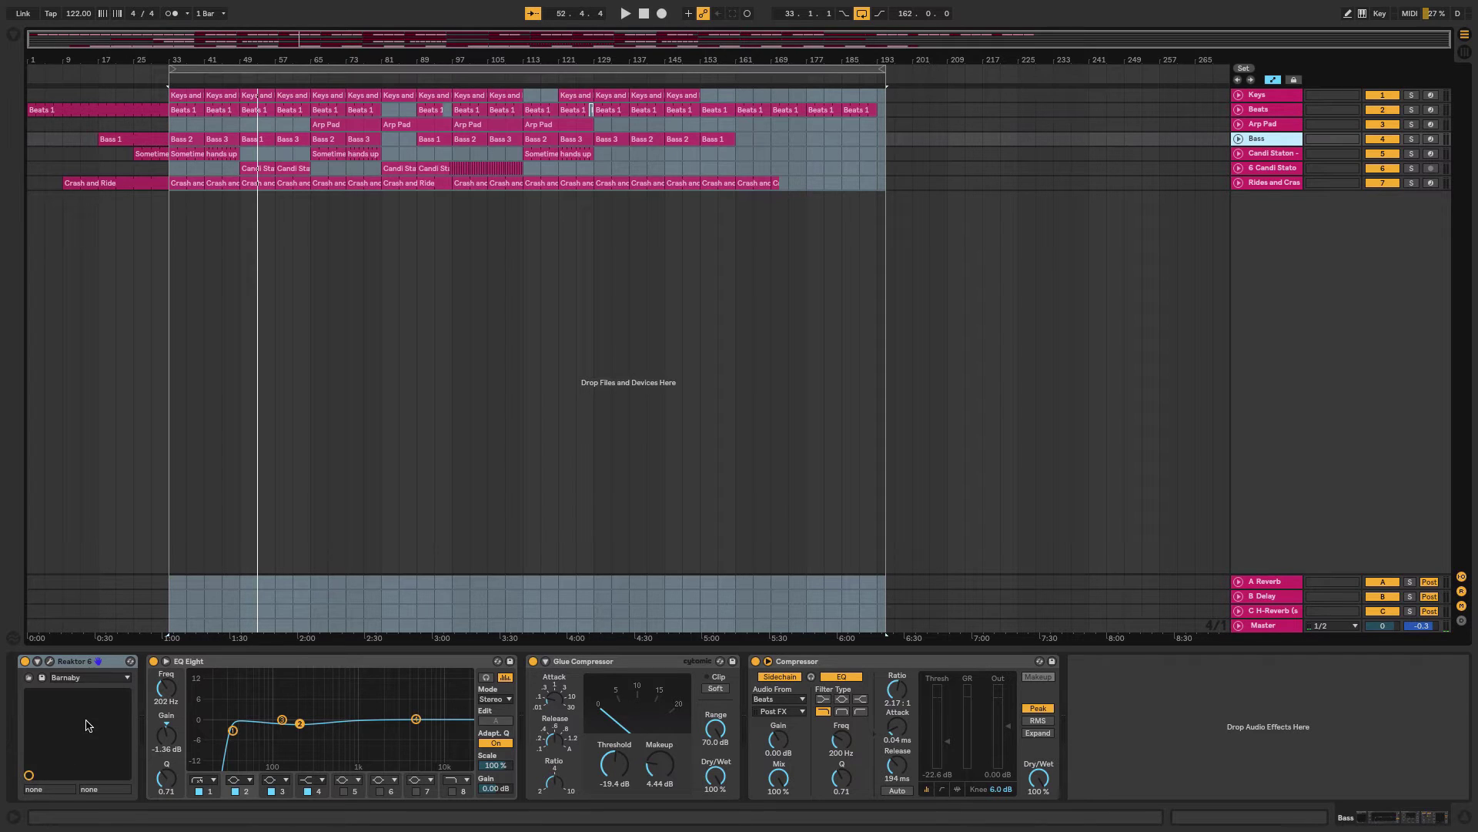
{"action": "left_click", "coordinate": [1412, 139]}
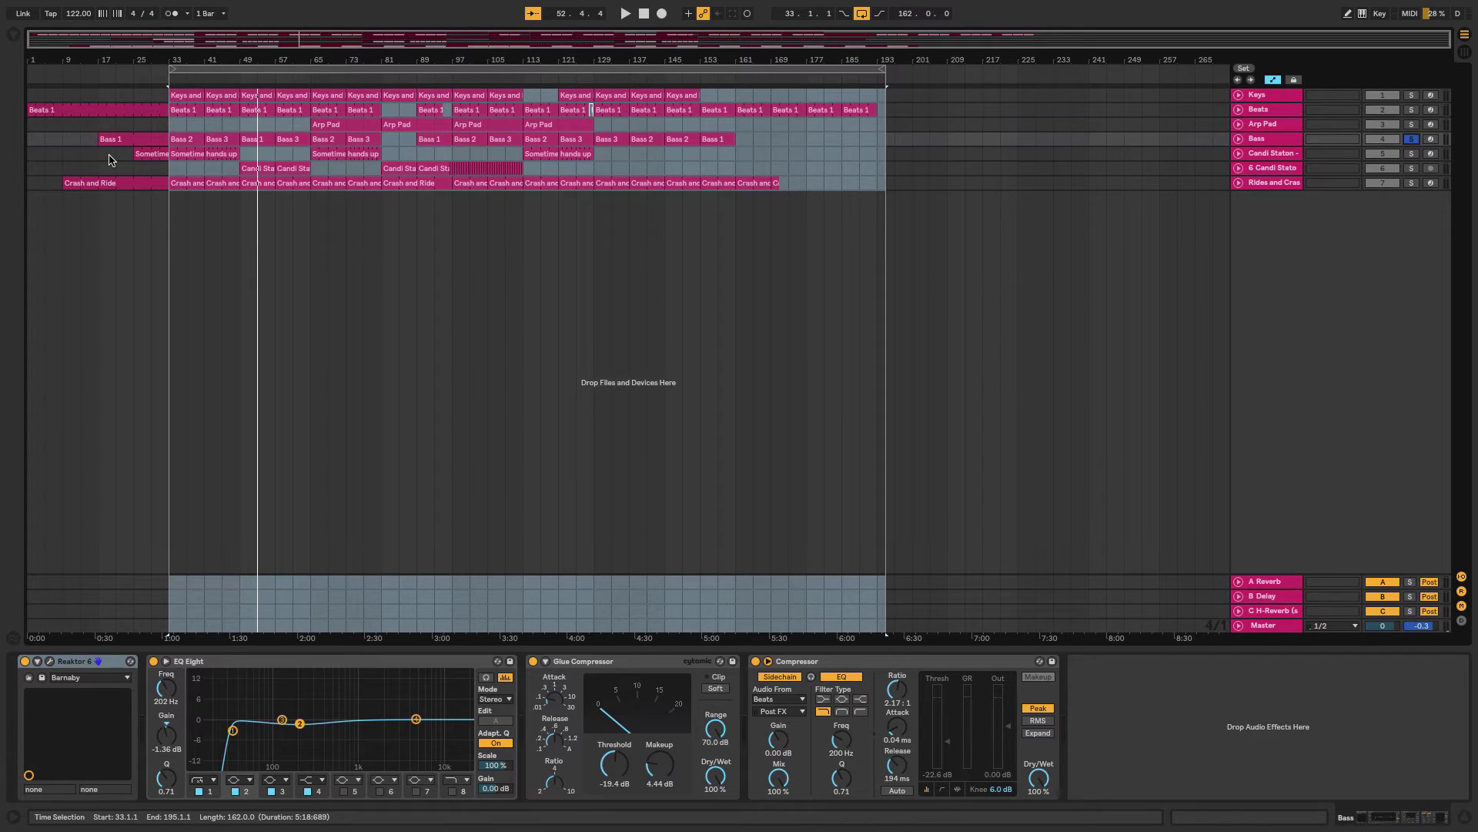
{"action": "key", "text": "space"}
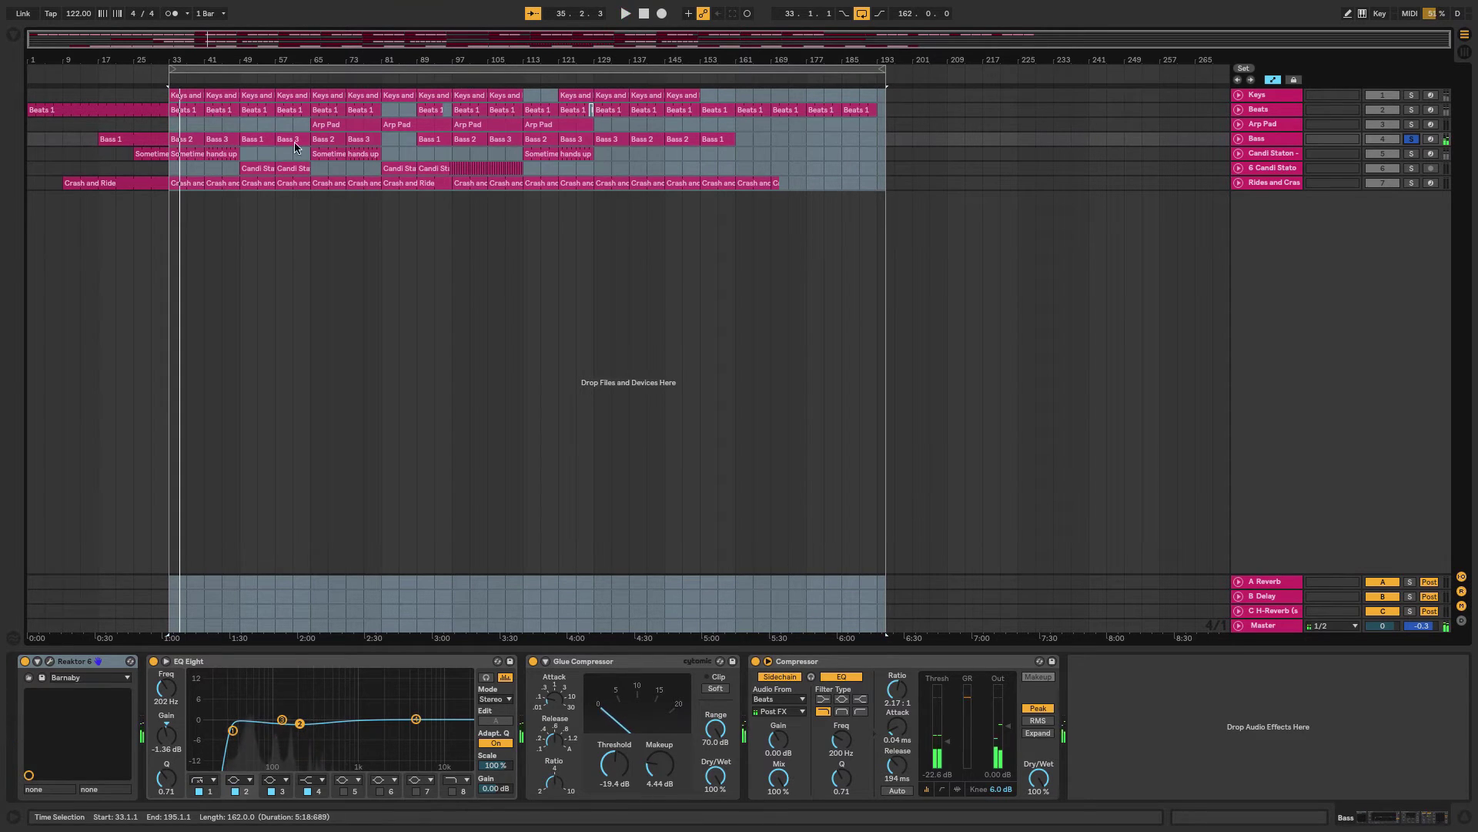
Step: Play the Keys track soloed, and play it again with the Bass track soloed alongside it
{"action": "left_click", "coordinate": [1412, 94]}
{"action": "key", "text": "space"}
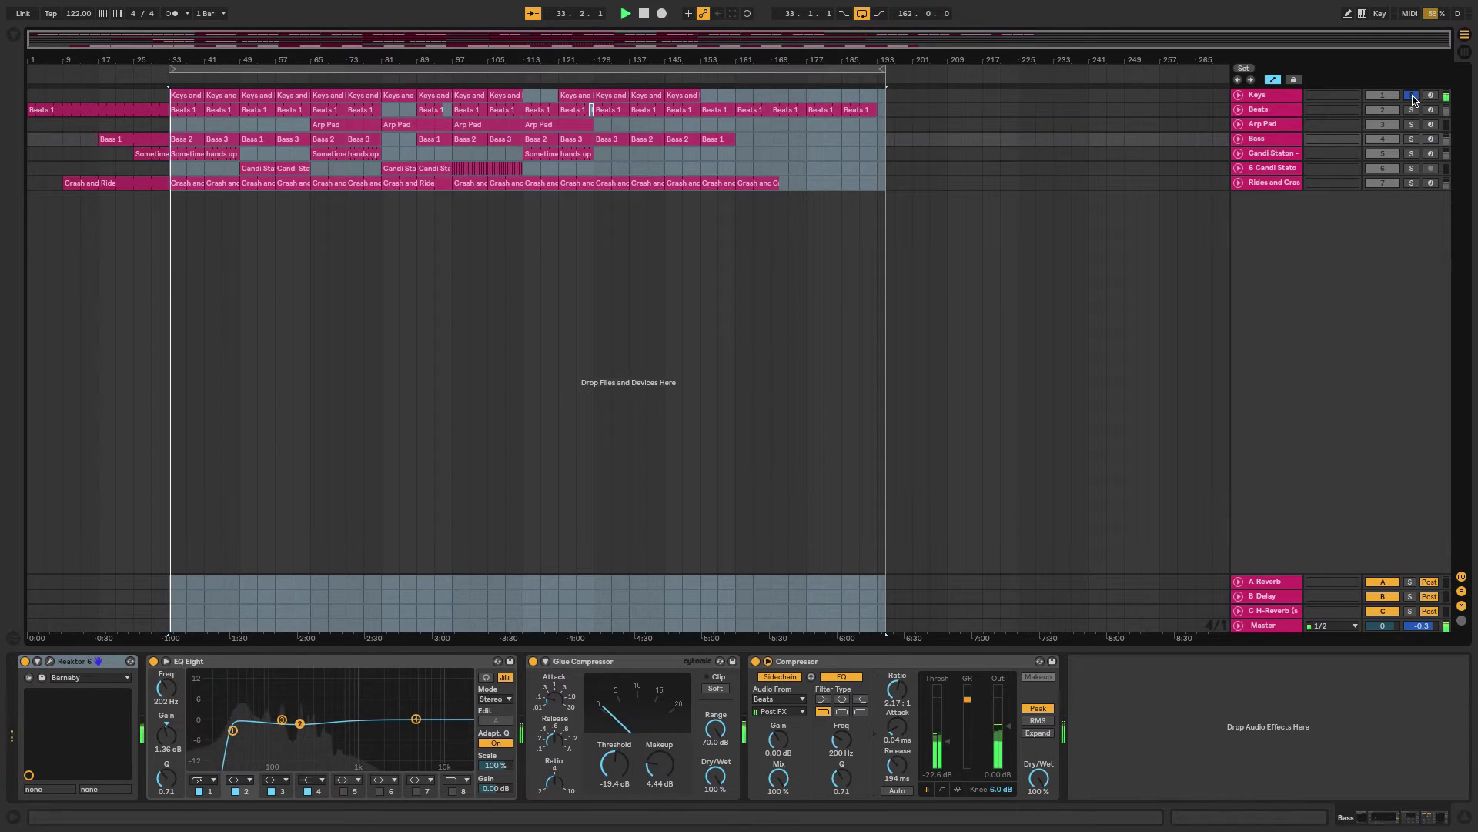
{"action": "left_click", "coordinate": [1411, 139], "text": "ctrl"}
{"action": "key", "text": "space"}
{"action": "key", "text": "space"}
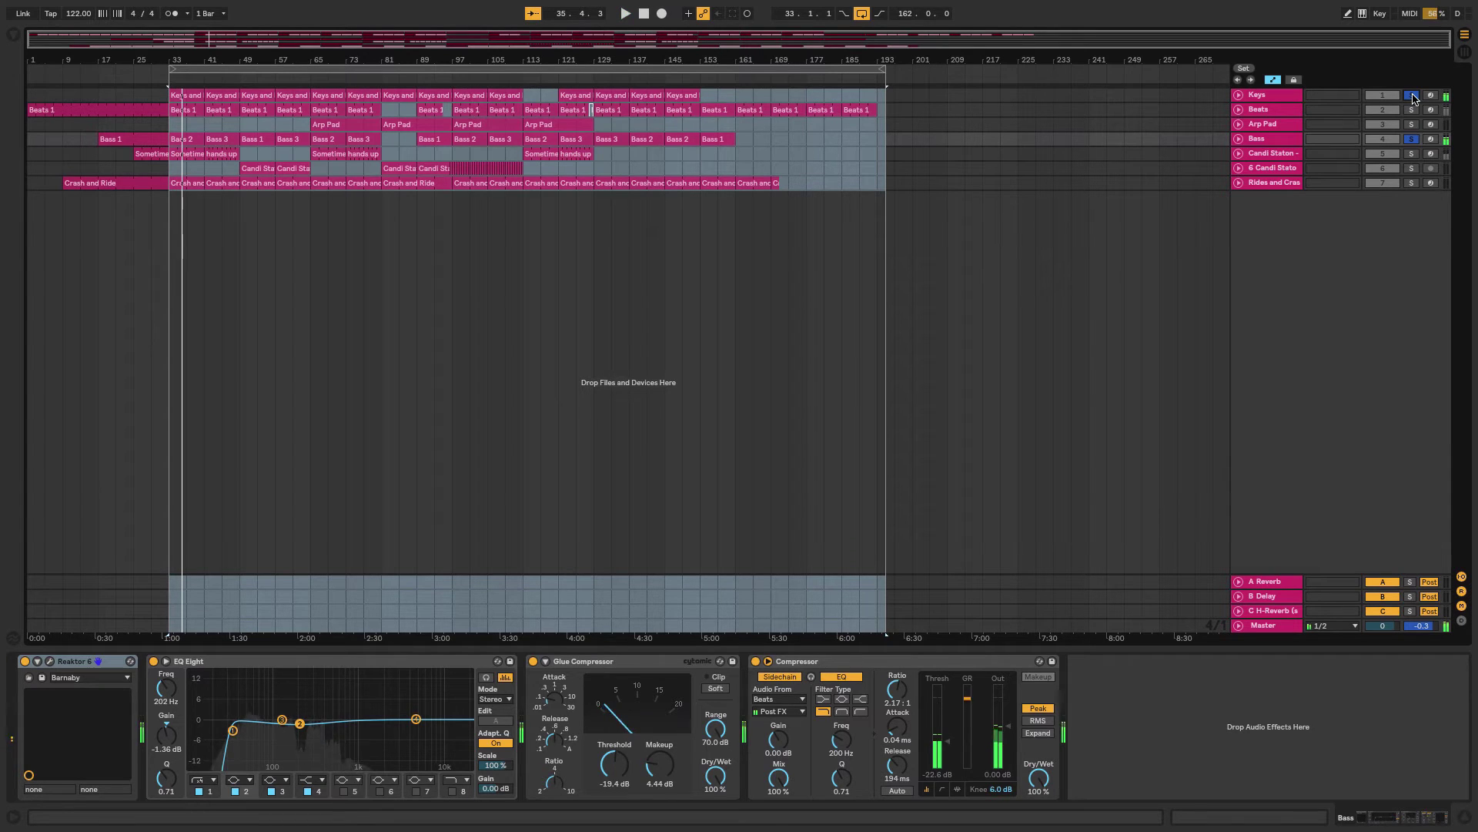
{"action": "key", "text": "space"}
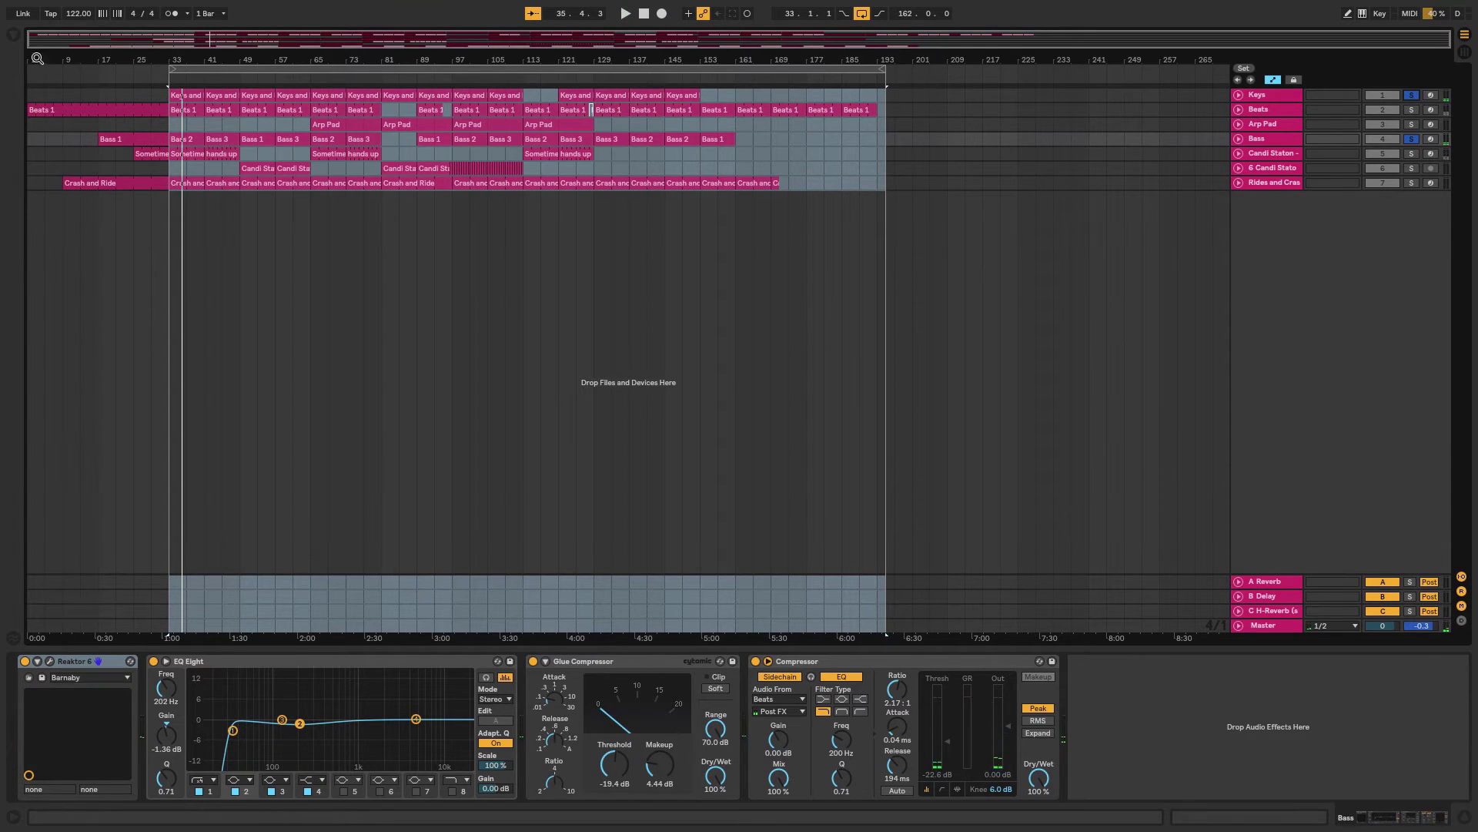
Step: Add the Pitch MIDI effect ahead of Reaktor 6 on the Bass track, set its pitch to +12 st and play the result
{"action": "left_click", "coordinate": [13, 37]}
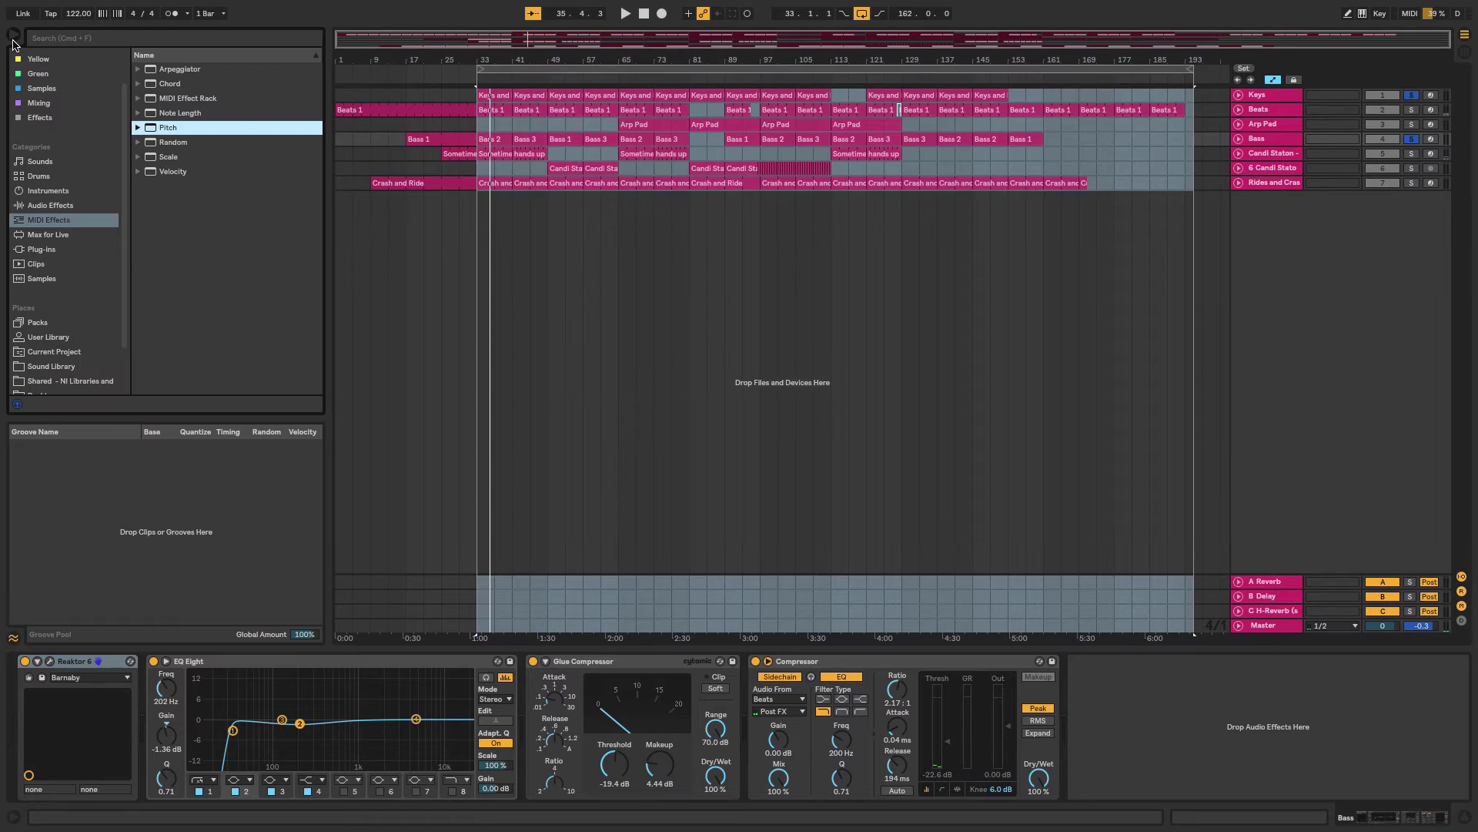
{"action": "double_click", "coordinate": [174, 128]}
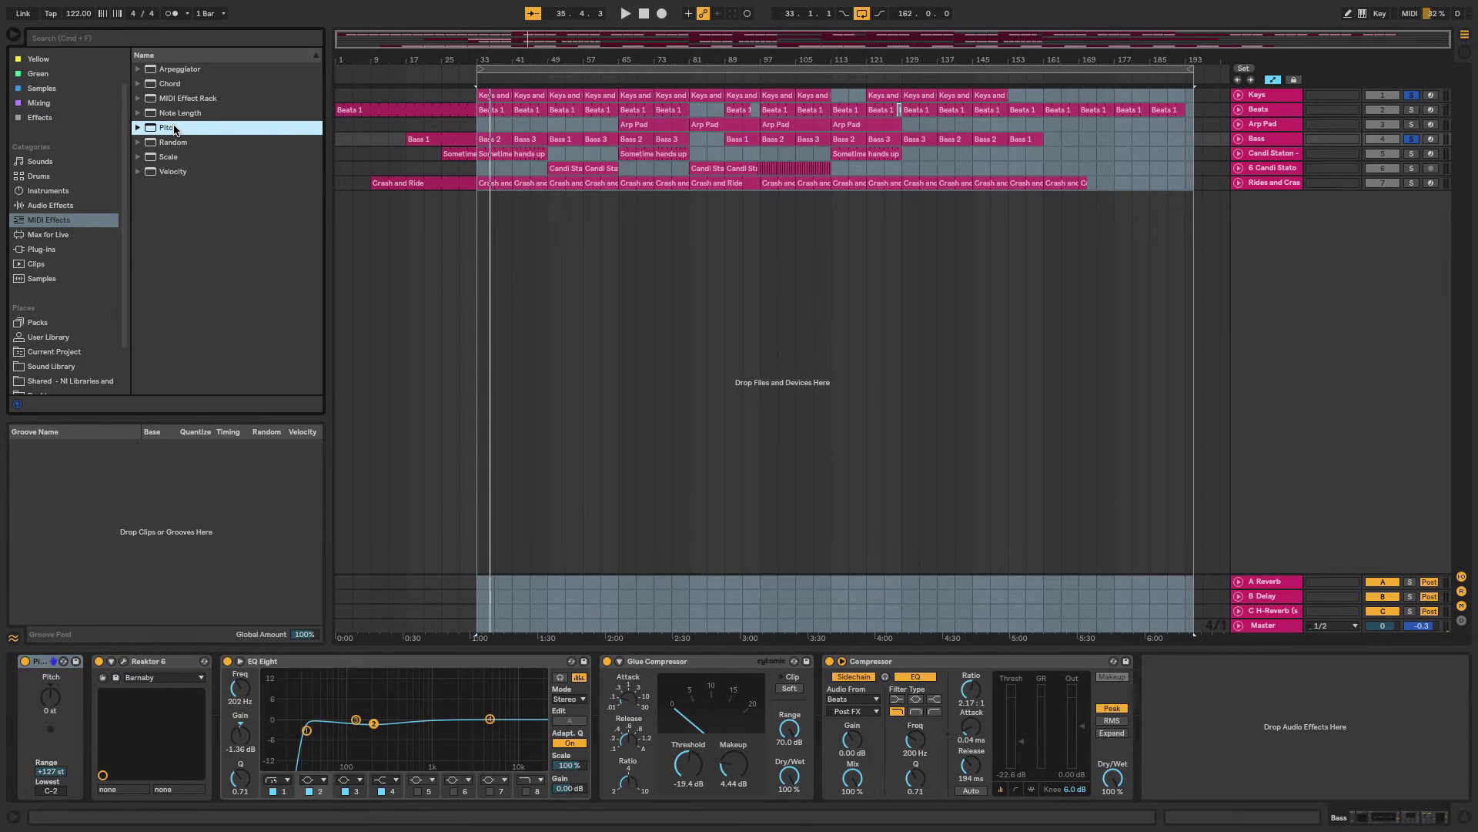
{"action": "left_click", "coordinate": [51, 712]}
{"action": "type", "text": "12"}
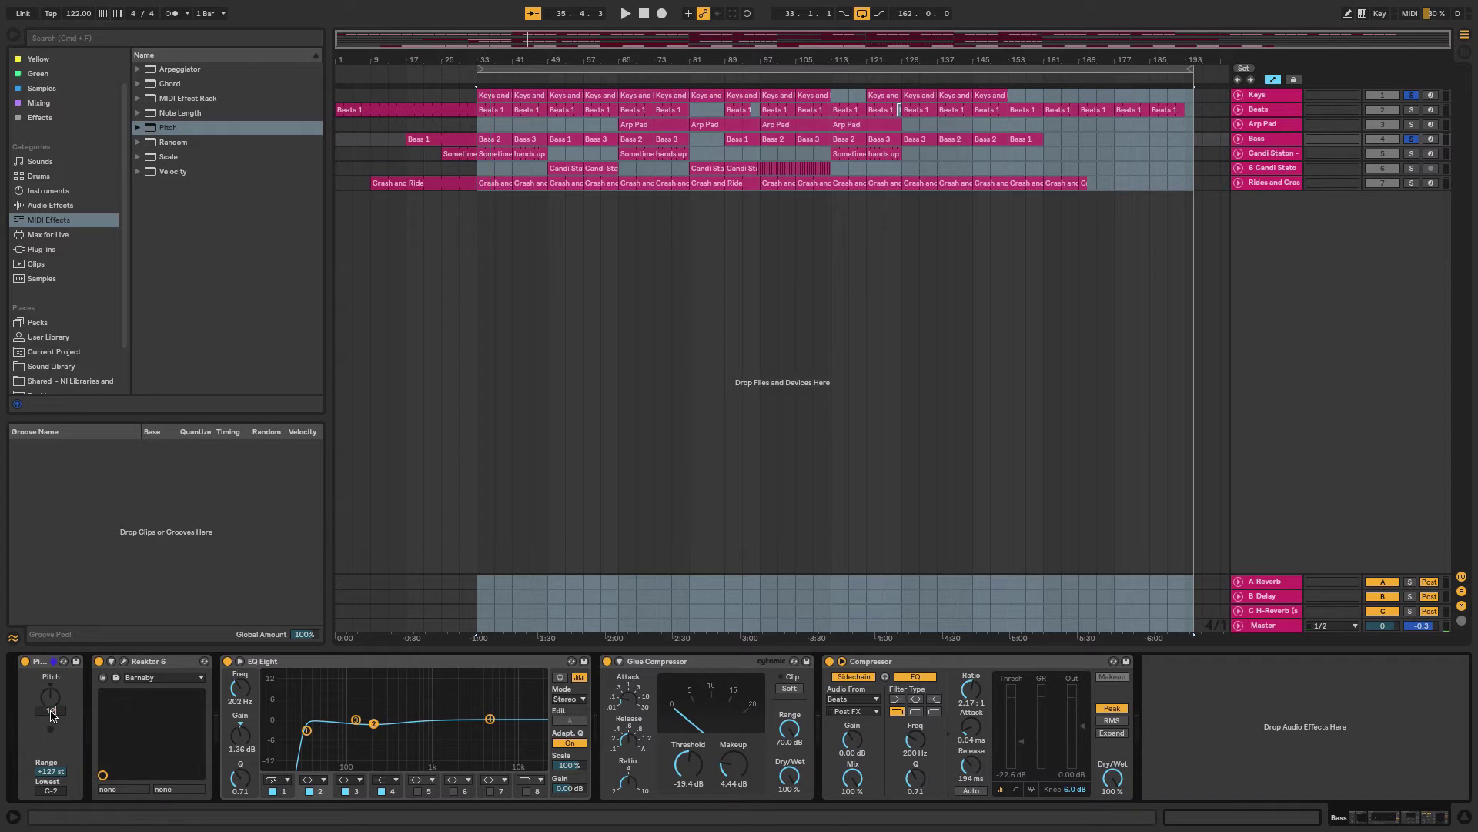
{"action": "key", "text": "Return"}
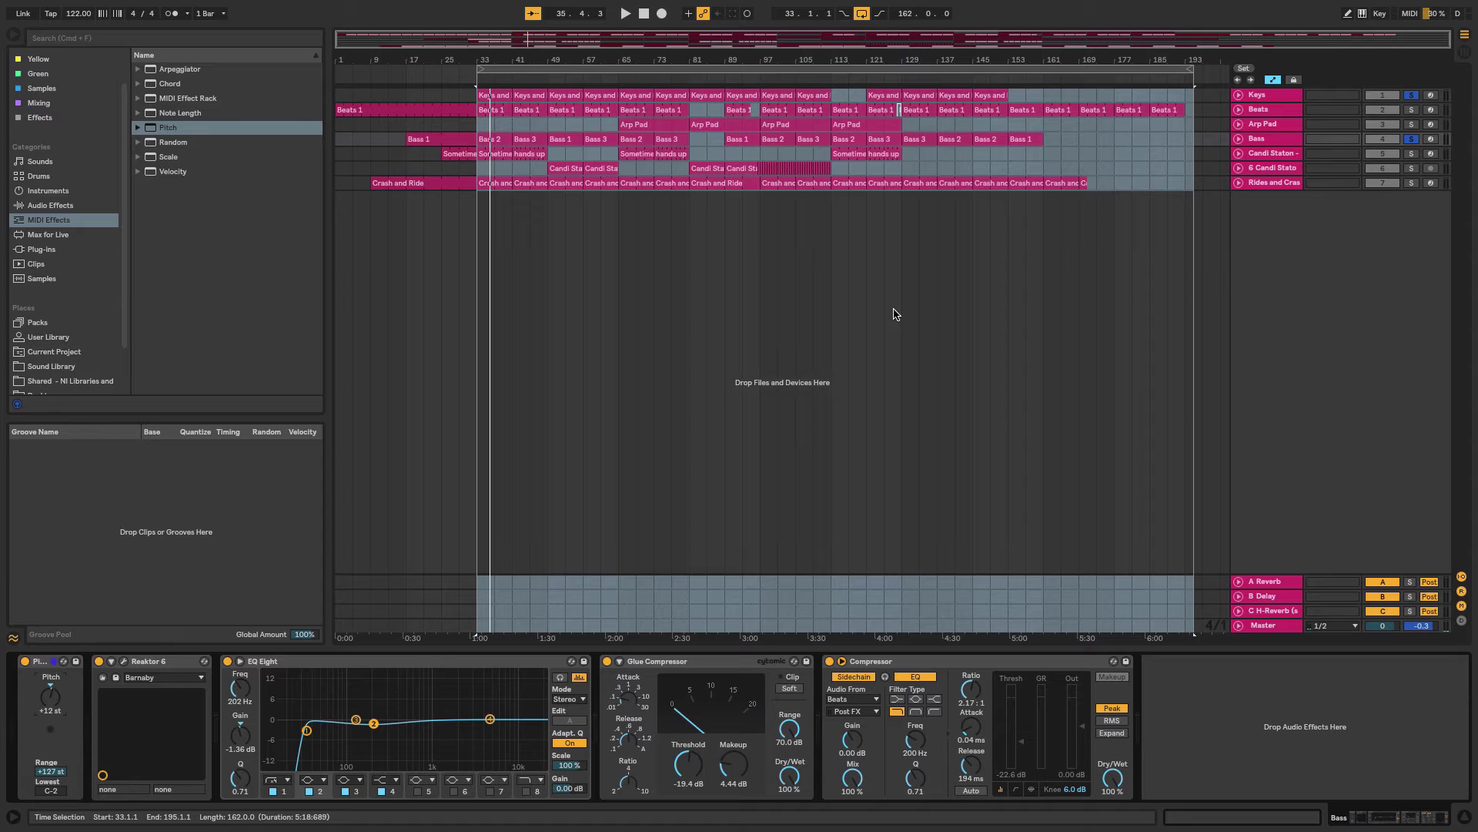
{"action": "key", "text": "space"}
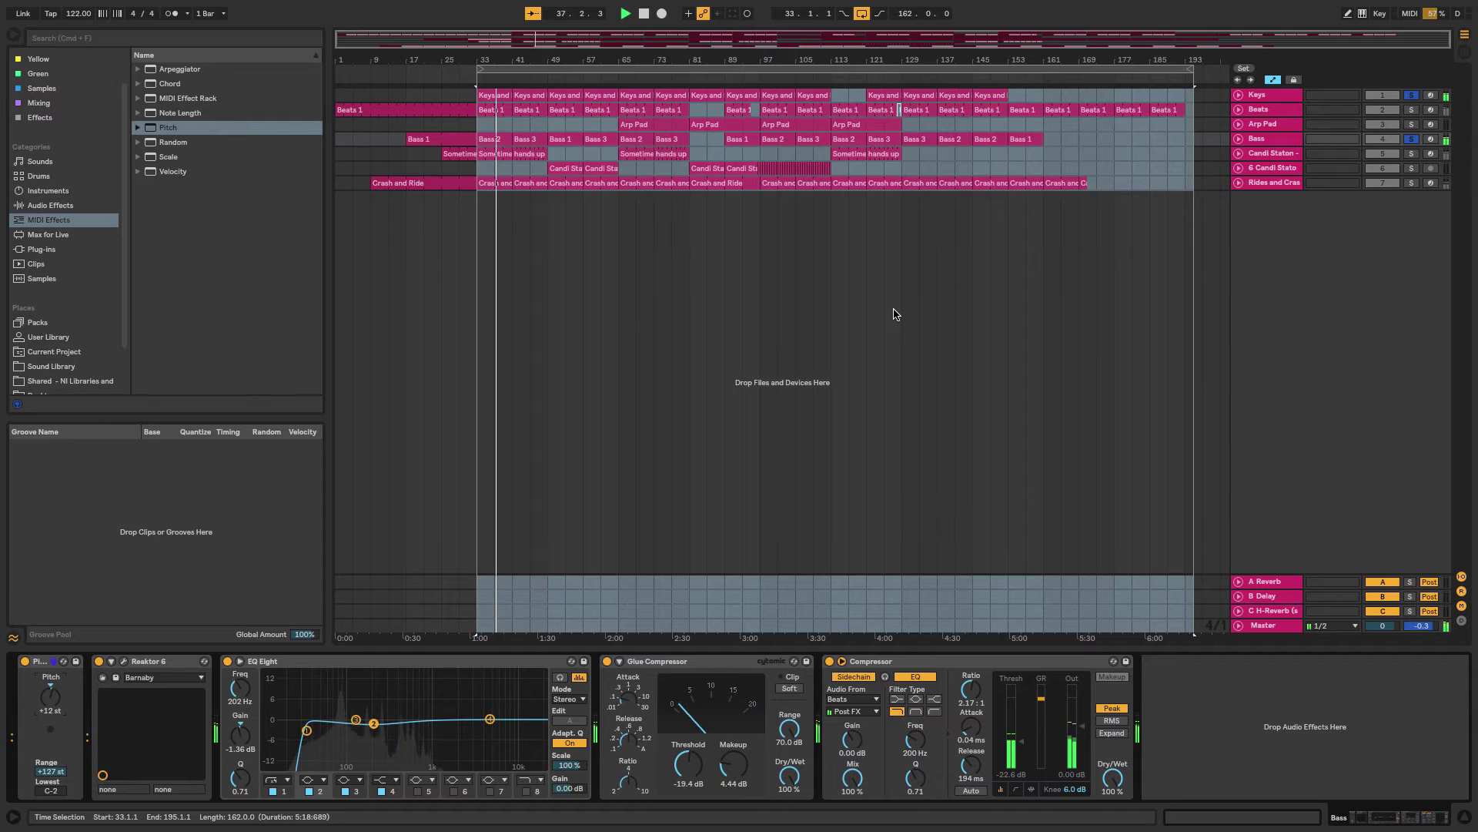
Step: Stop playback and delete the Pitch effect from the Bass track
{"action": "left_click", "coordinate": [526, 140]}
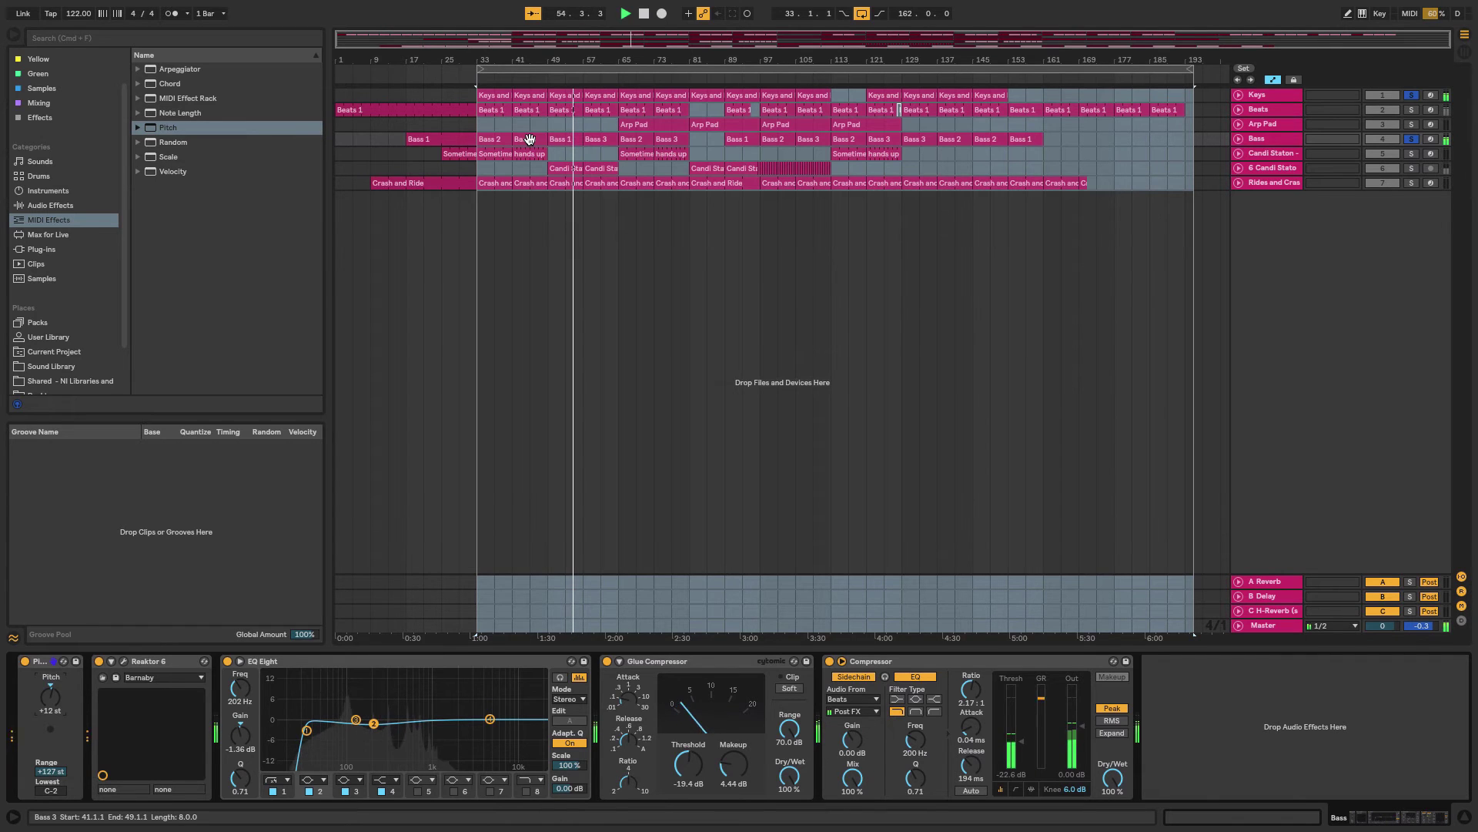
{"action": "left_click", "coordinate": [602, 140]}
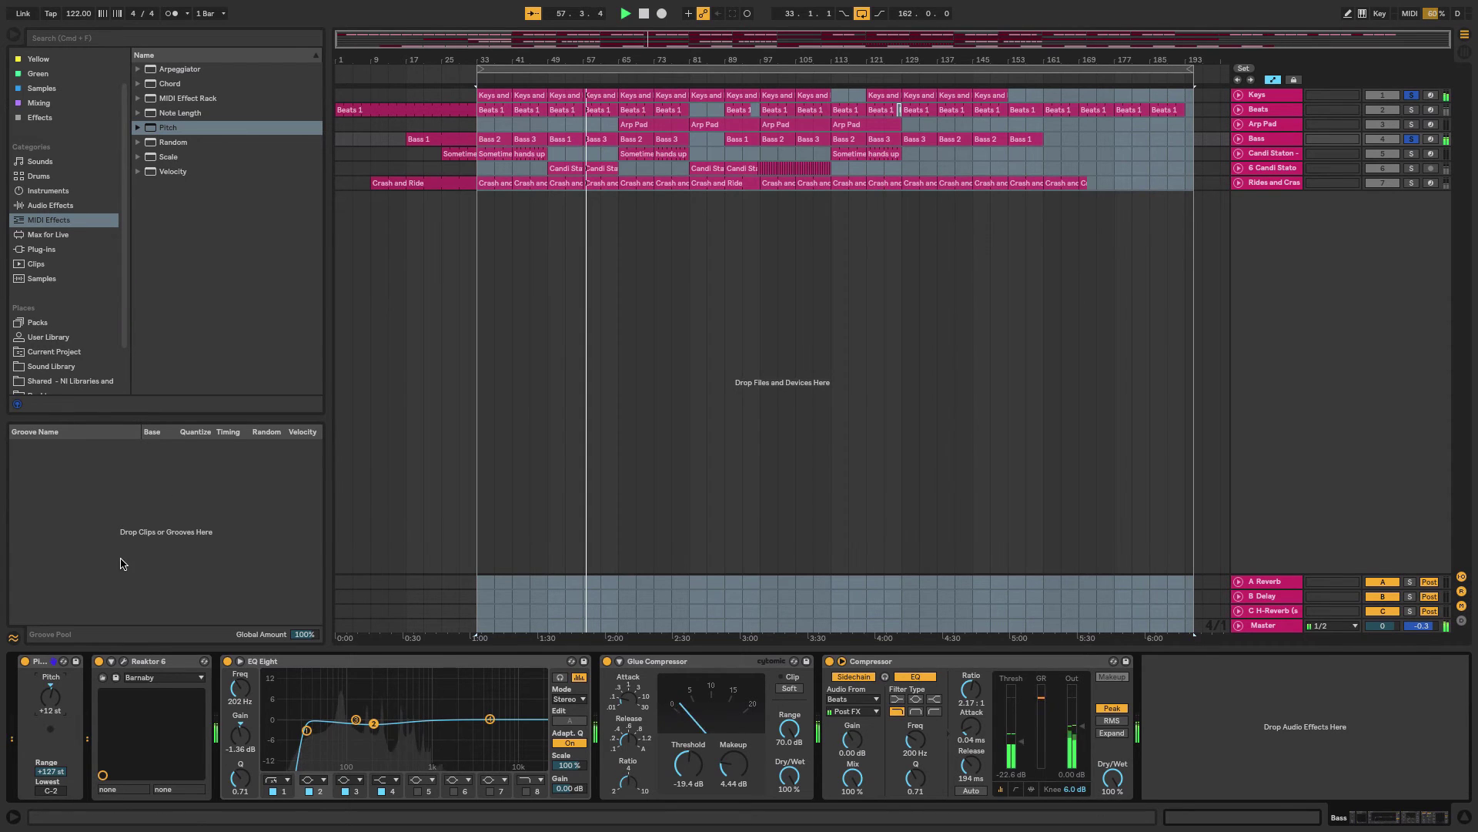
{"action": "left_click_drag", "start_coordinate": [53, 698], "coordinate": [52, 706]}
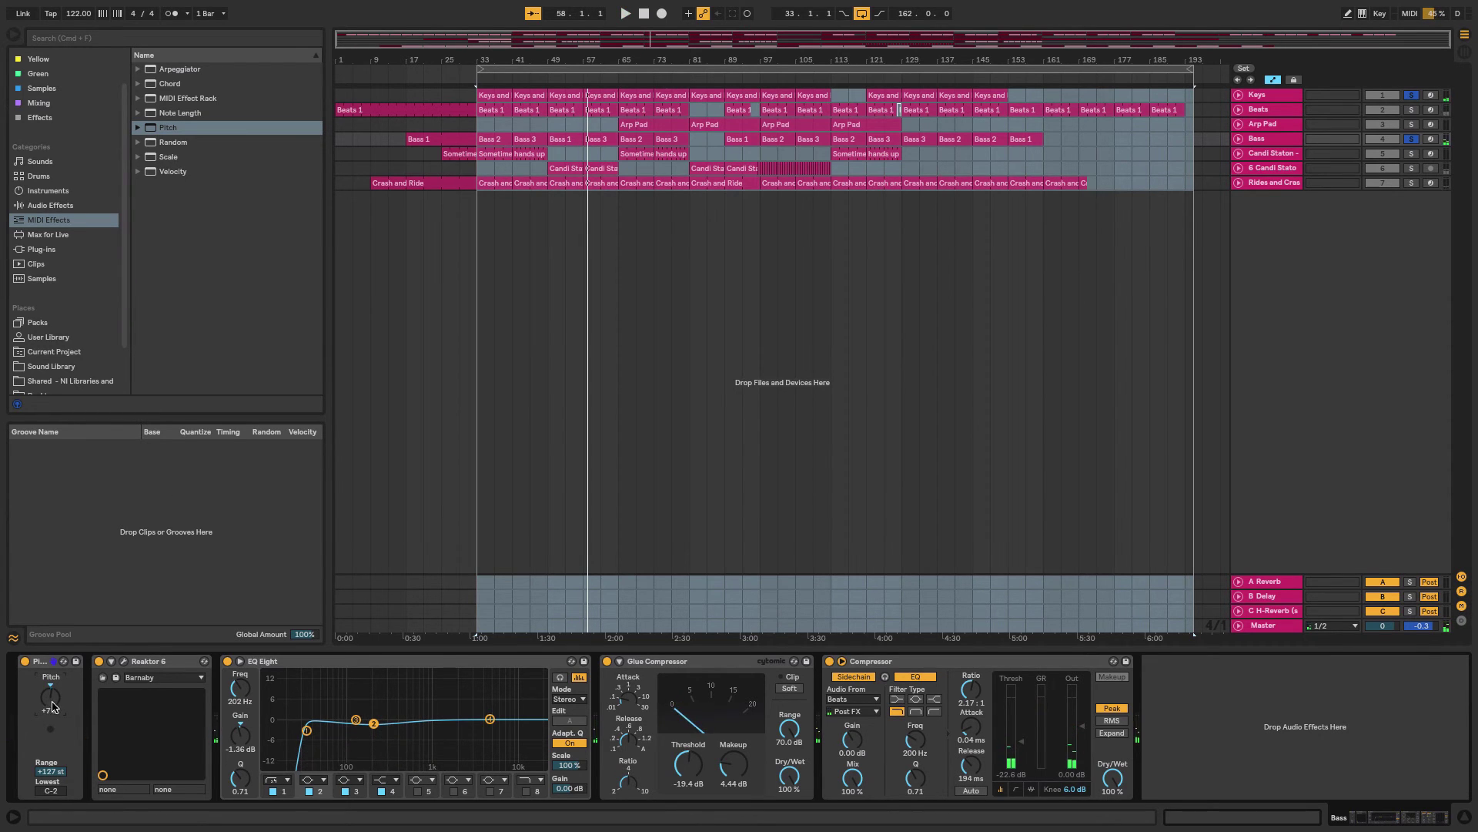
{"action": "left_click", "coordinate": [39, 669]}
{"action": "key", "text": "Delete"}
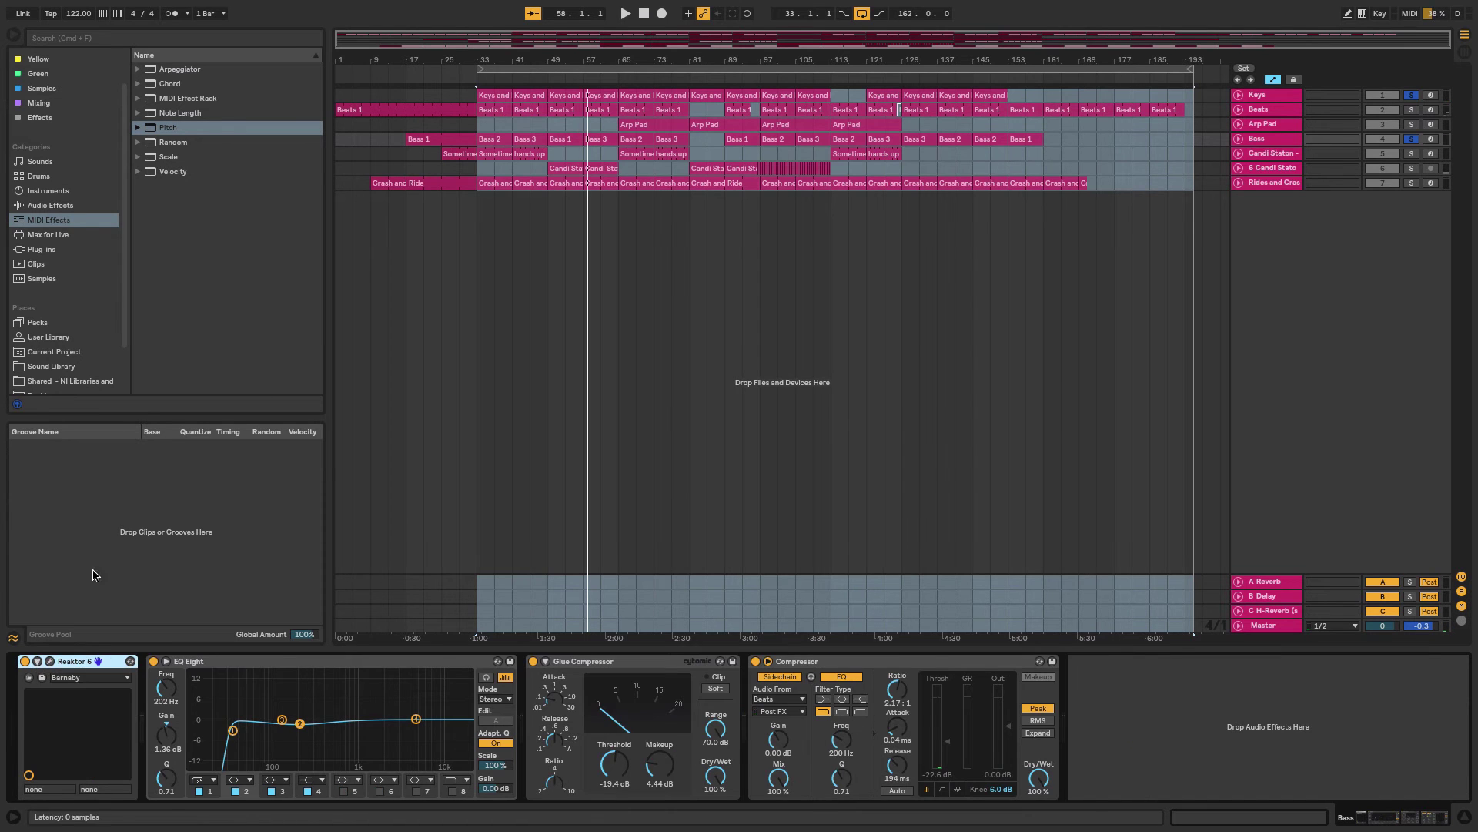
Step: Transpose all notes of the Bass 3 clip at bar 57 up one octave and play the result
{"action": "double_click", "coordinate": [595, 137]}
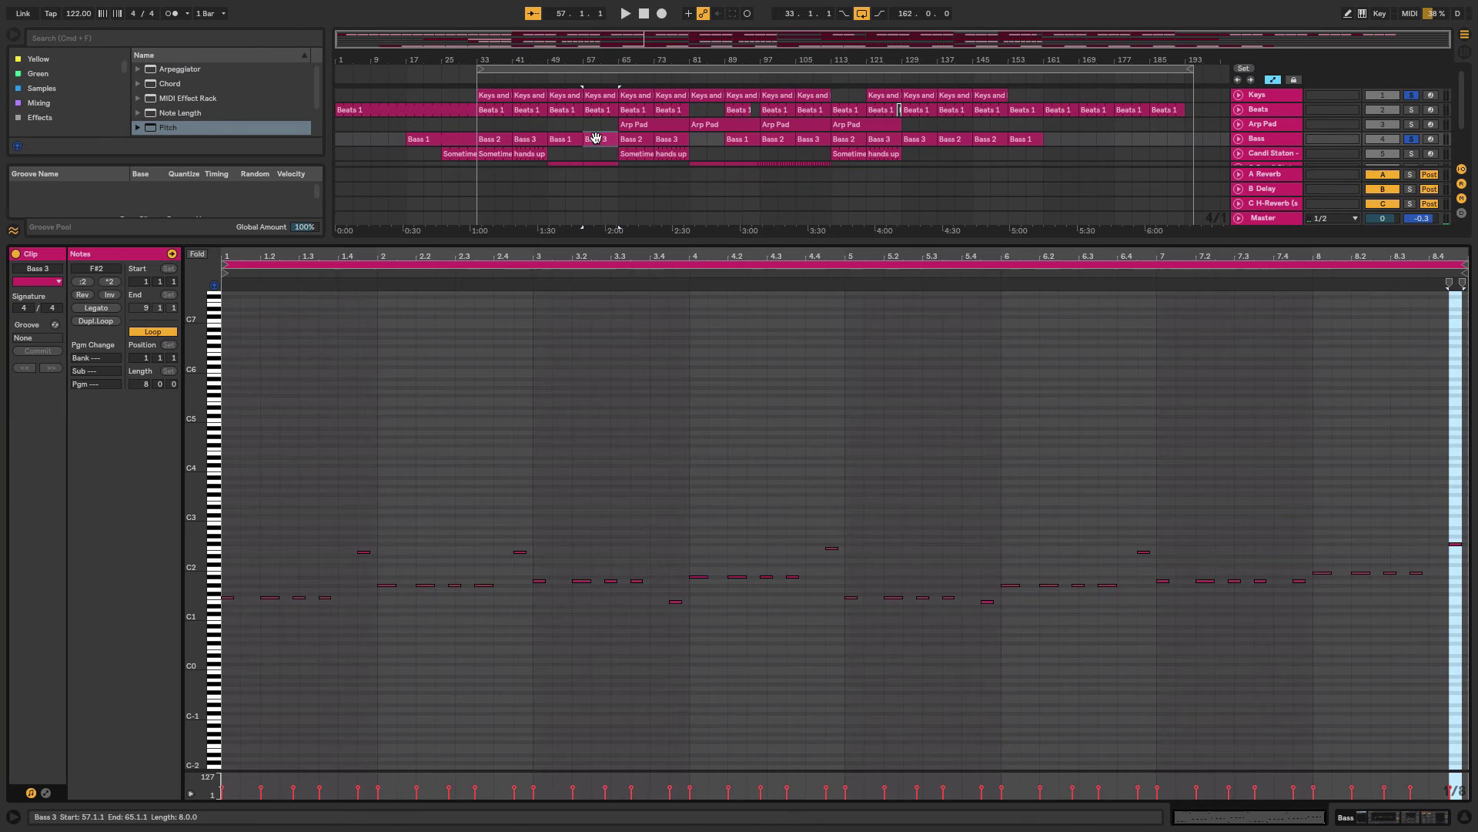
{"action": "left_click", "coordinate": [514, 559]}
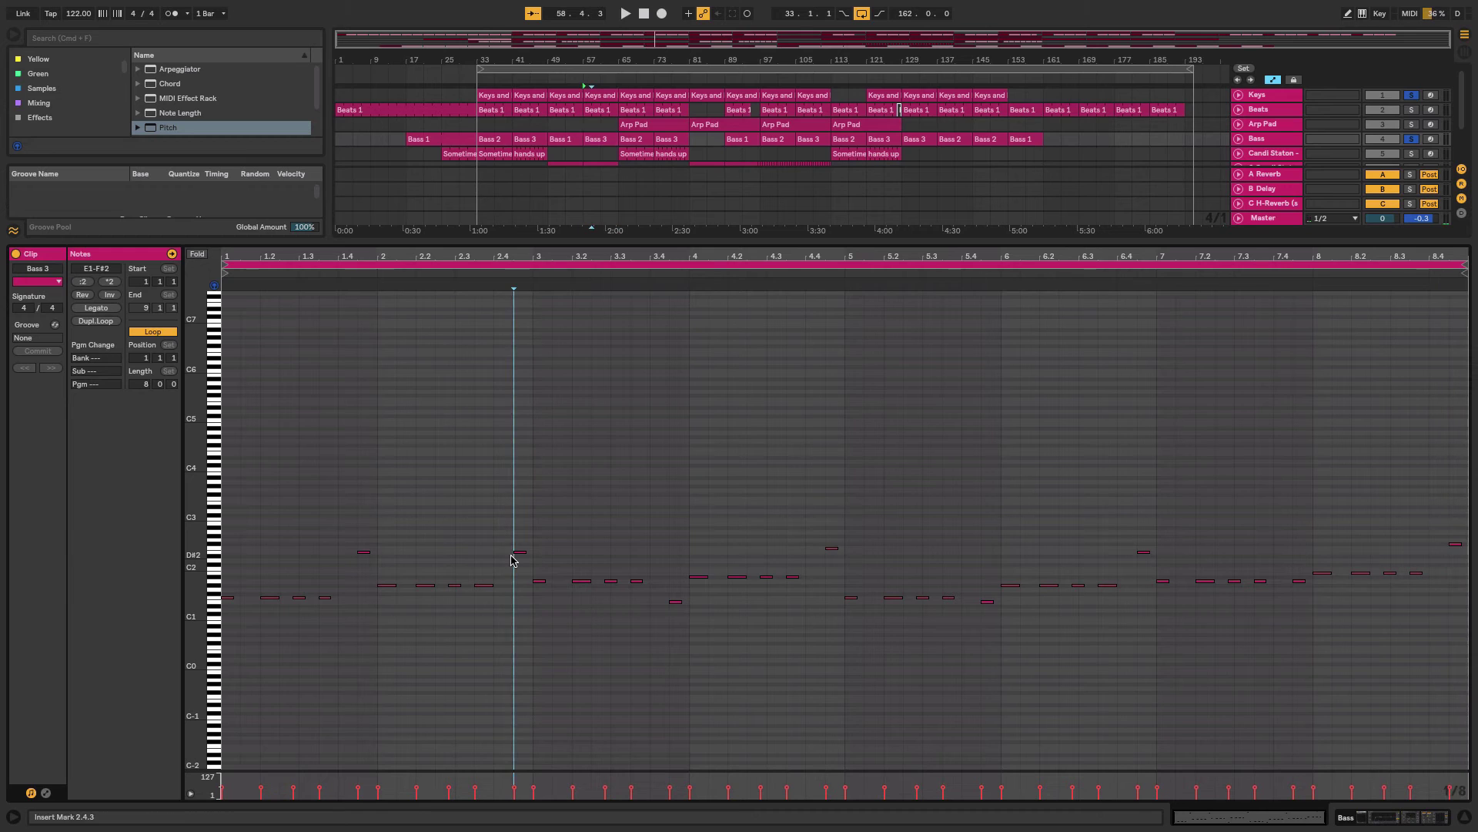
{"action": "key", "text": "super+a"}
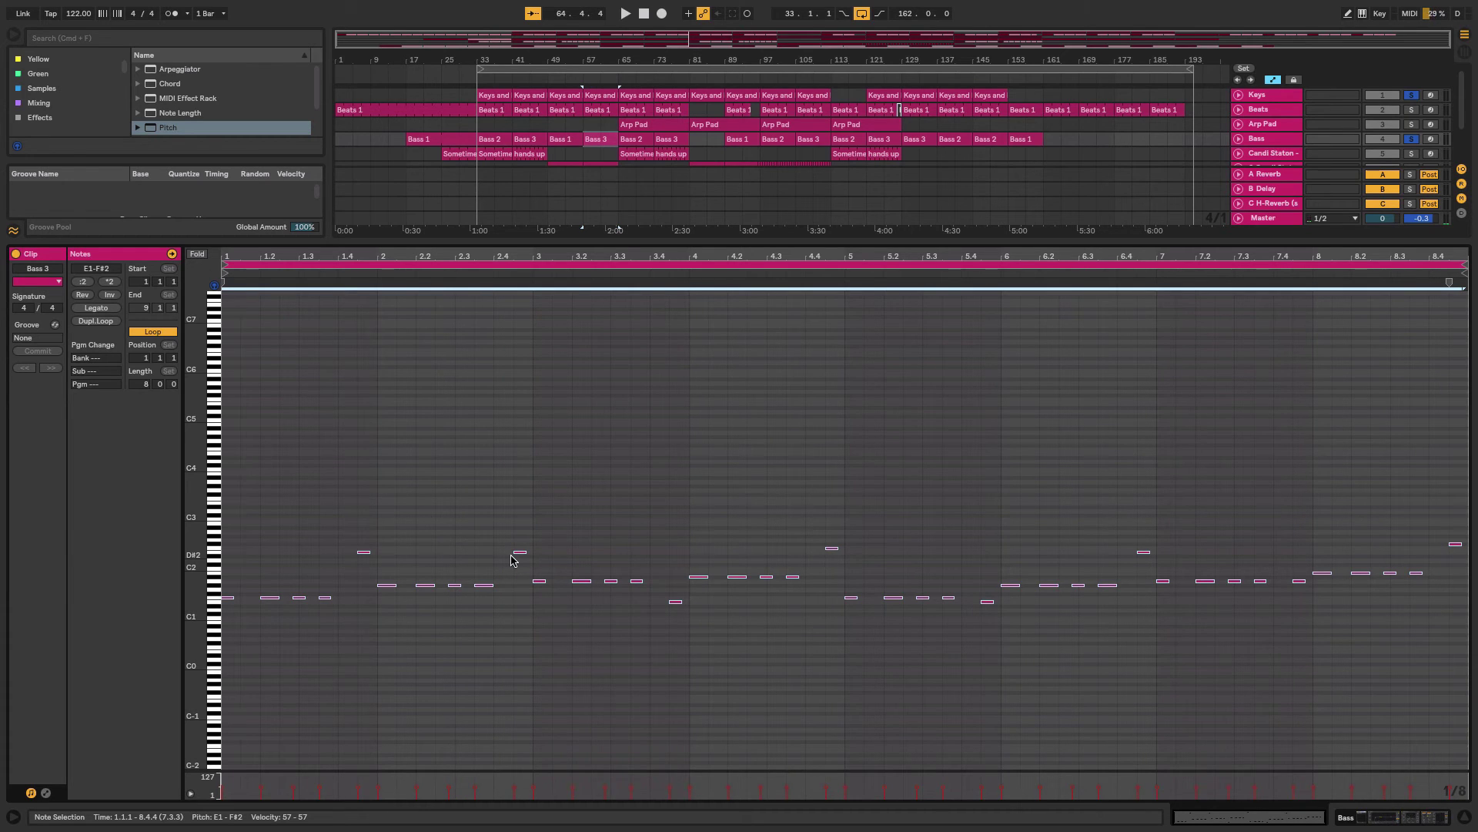
{"action": "key", "text": "shift+Up"}
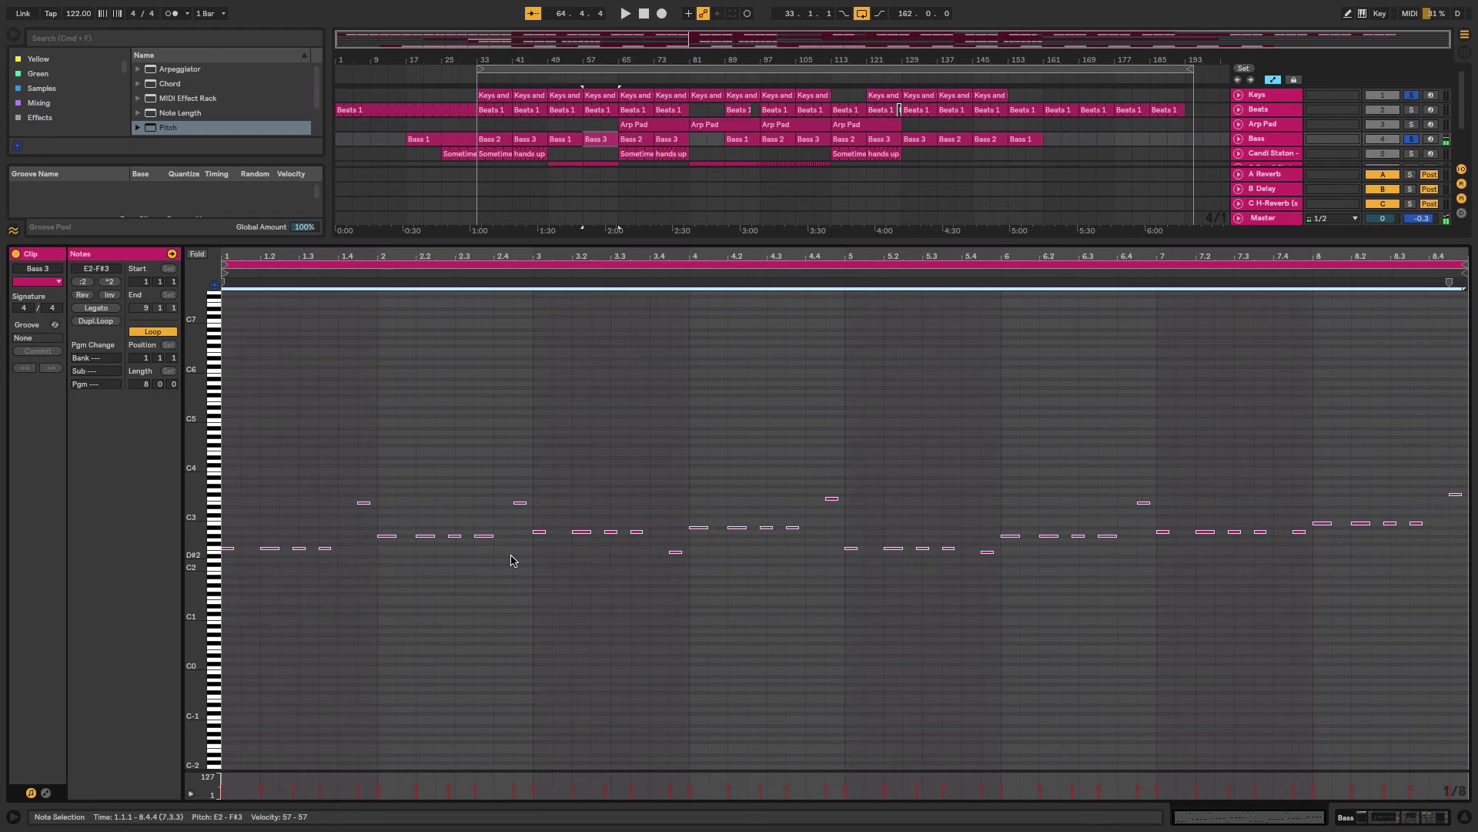
{"action": "key", "text": "space"}
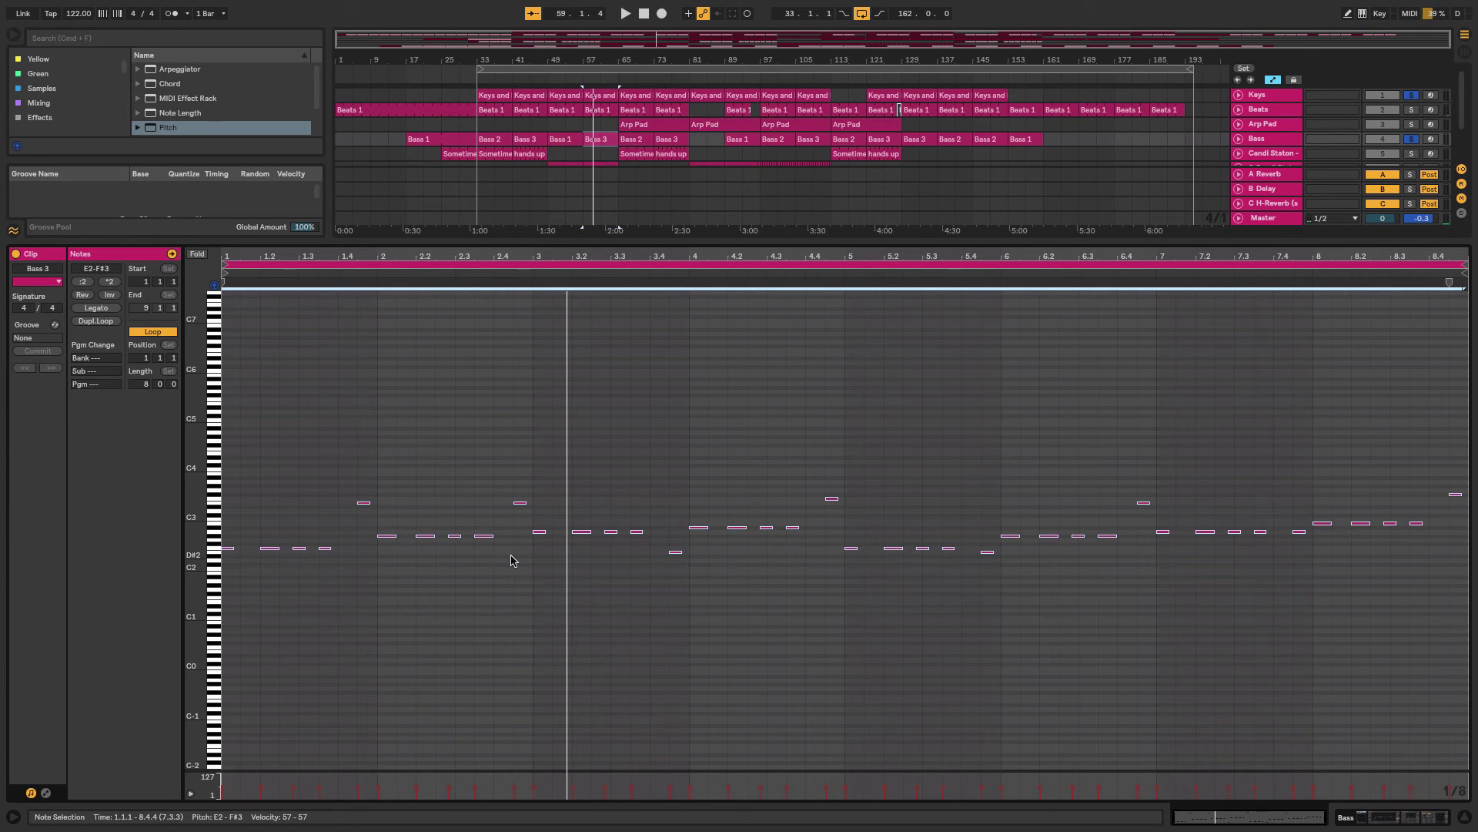
Step: Transpose all notes of the Bass 3 clip at bar 57 down one octave and play it with the keys
{"action": "left_click", "coordinate": [512, 560]}
{"action": "double_click", "coordinate": [506, 556]}
{"action": "double_click", "coordinate": [510, 557]}
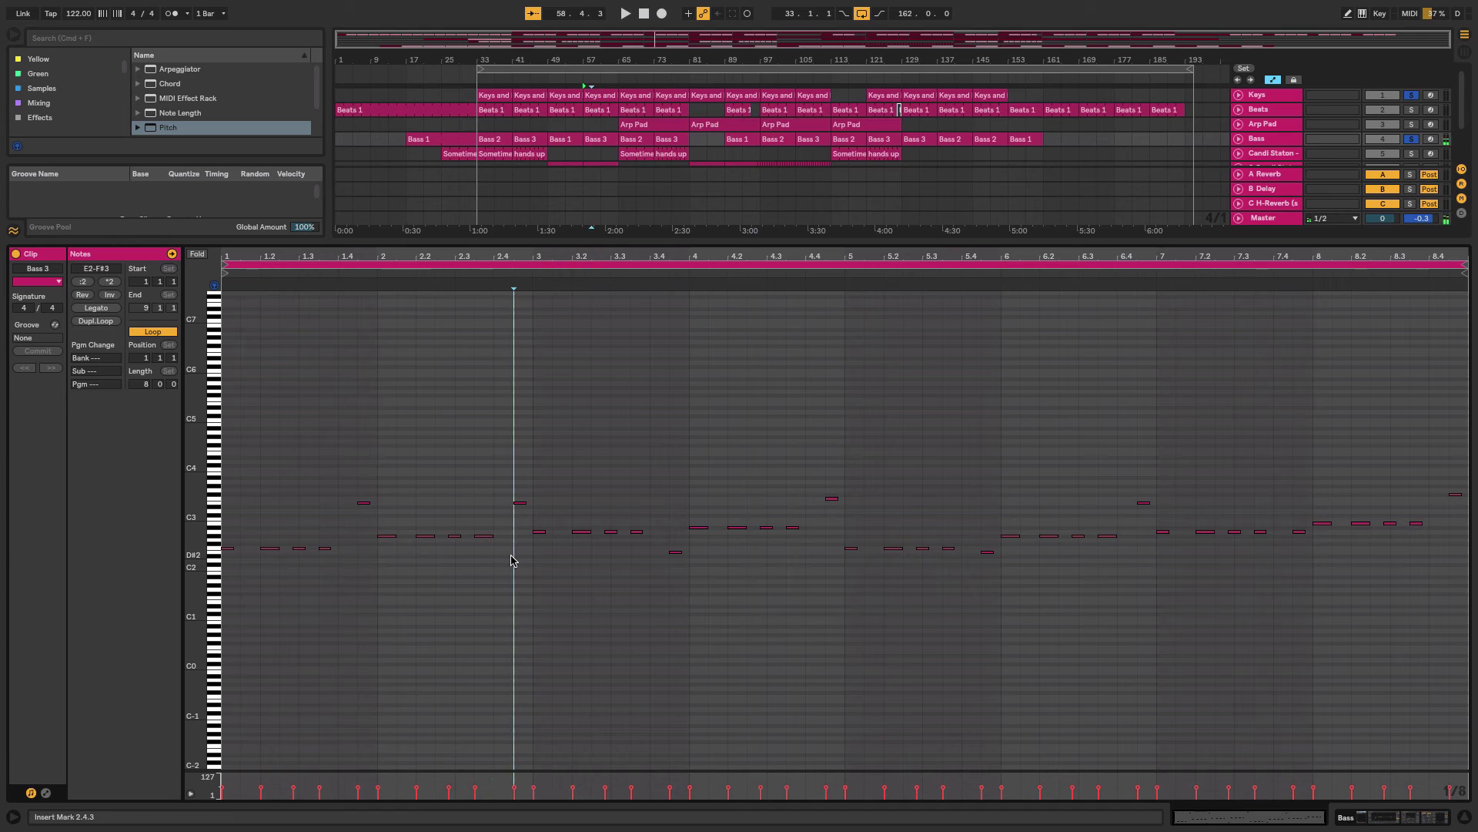
{"action": "key", "text": "super+a"}
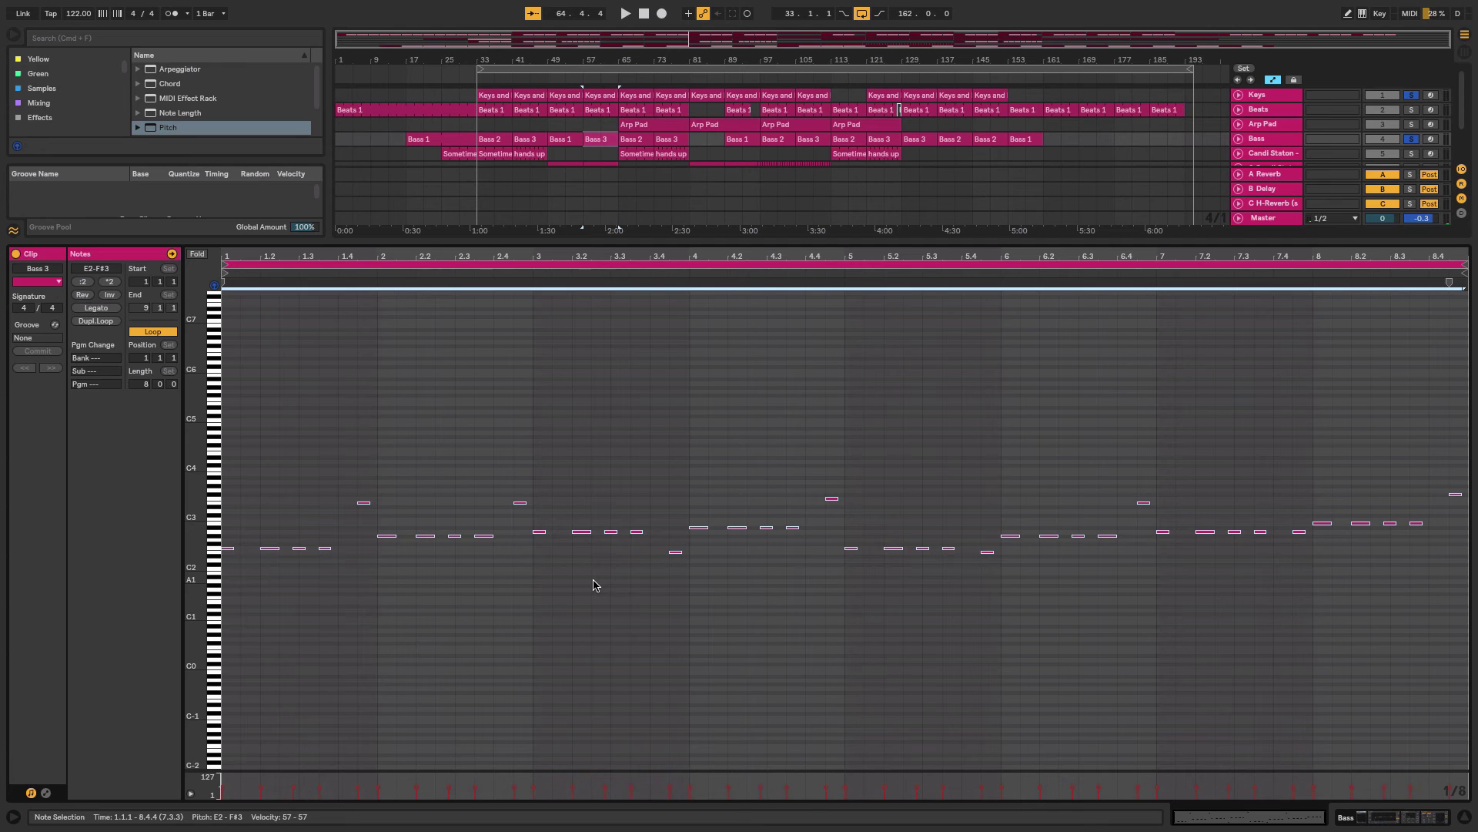
{"action": "key", "text": "shift+Down"}
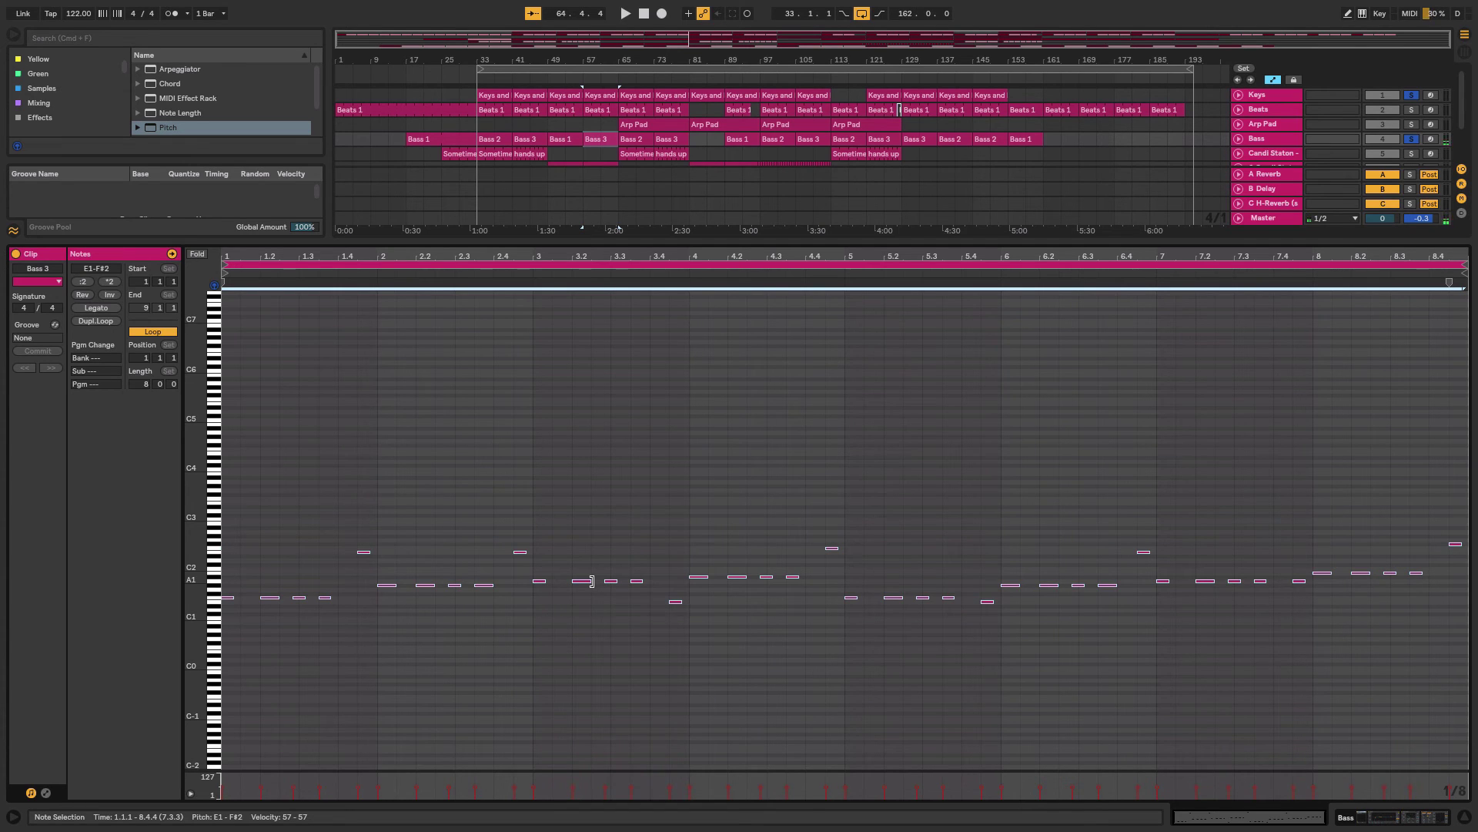
{"action": "key", "text": "space"}
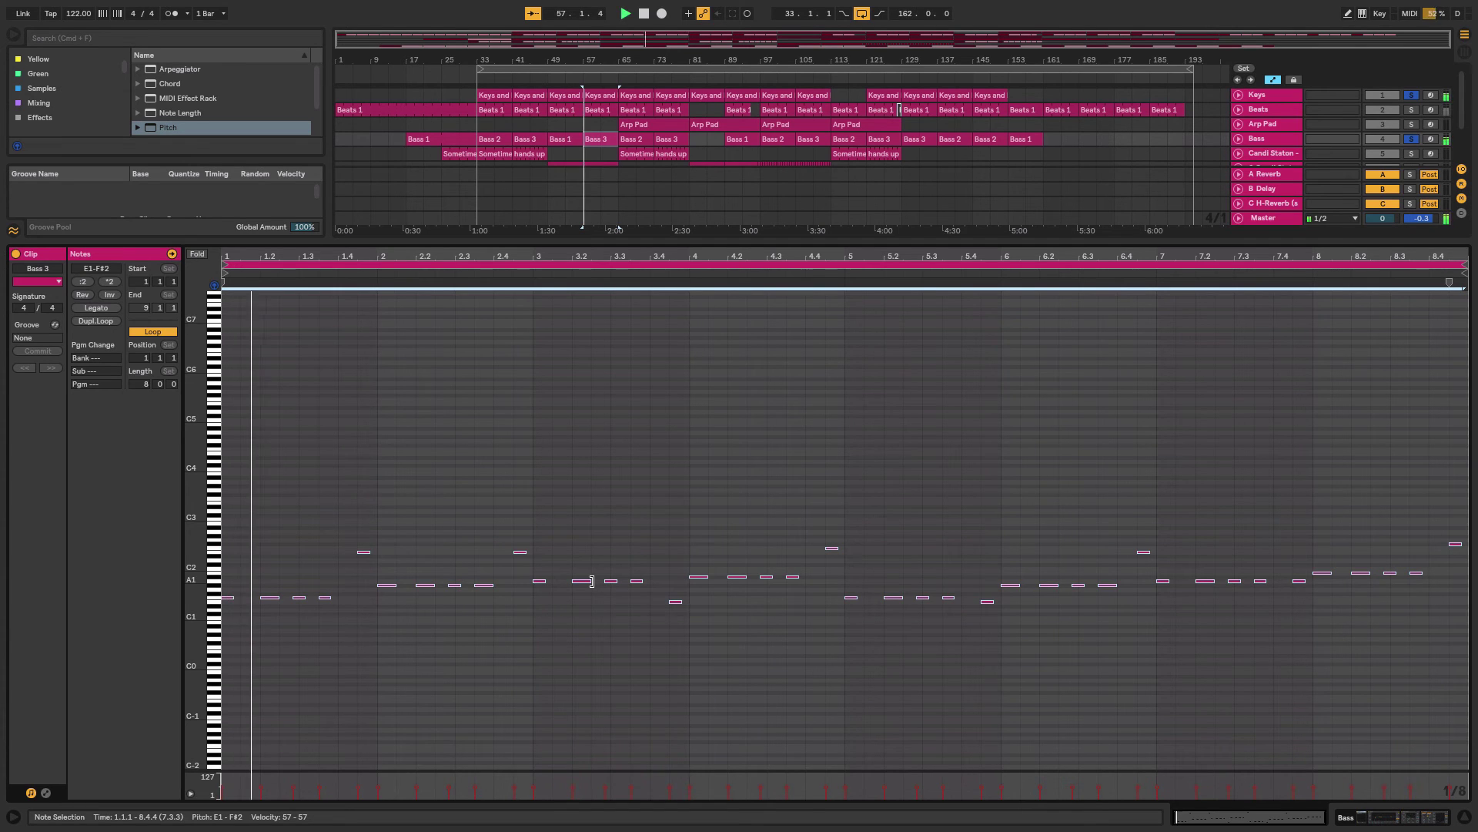
Step: Turn off solo on the Keys and Bass tracks and hide the clip's note editor to show the full arrangement
{"action": "left_click", "coordinate": [1413, 141]}
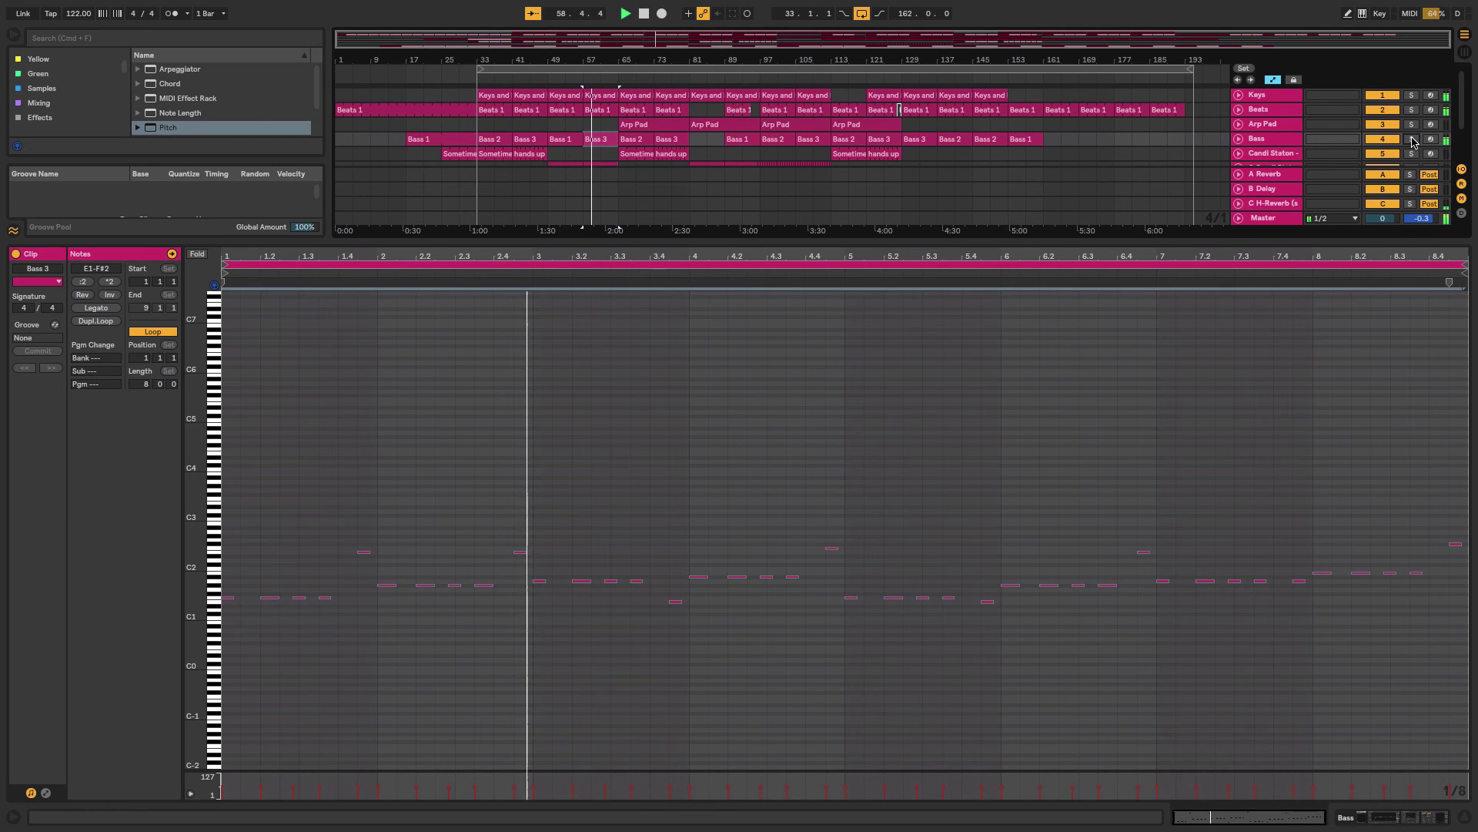
{"action": "left_click", "coordinate": [1465, 818]}
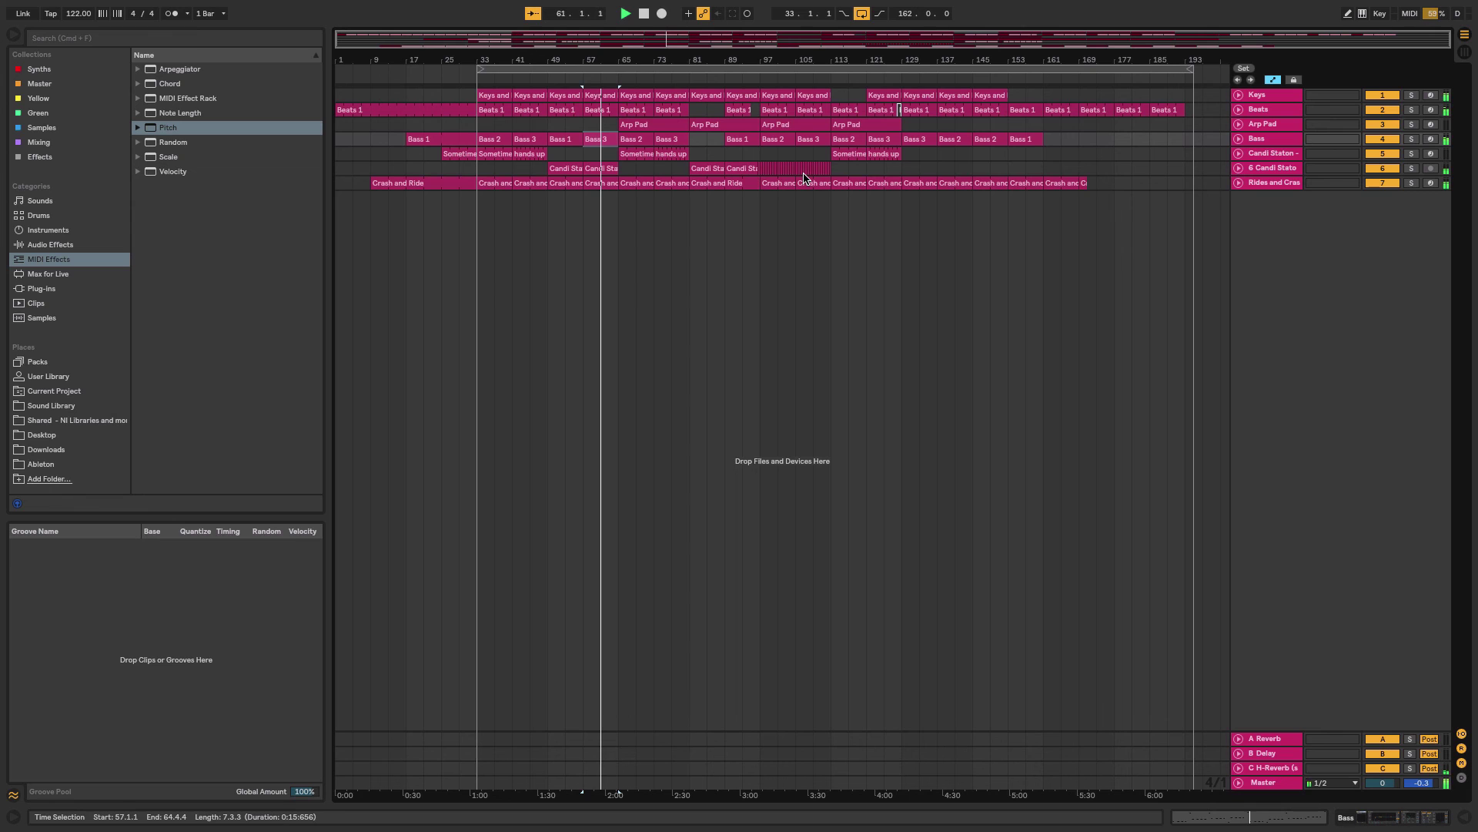
{"action": "left_click_drag", "start_coordinate": [724, 60], "coordinate": [983, 635]}
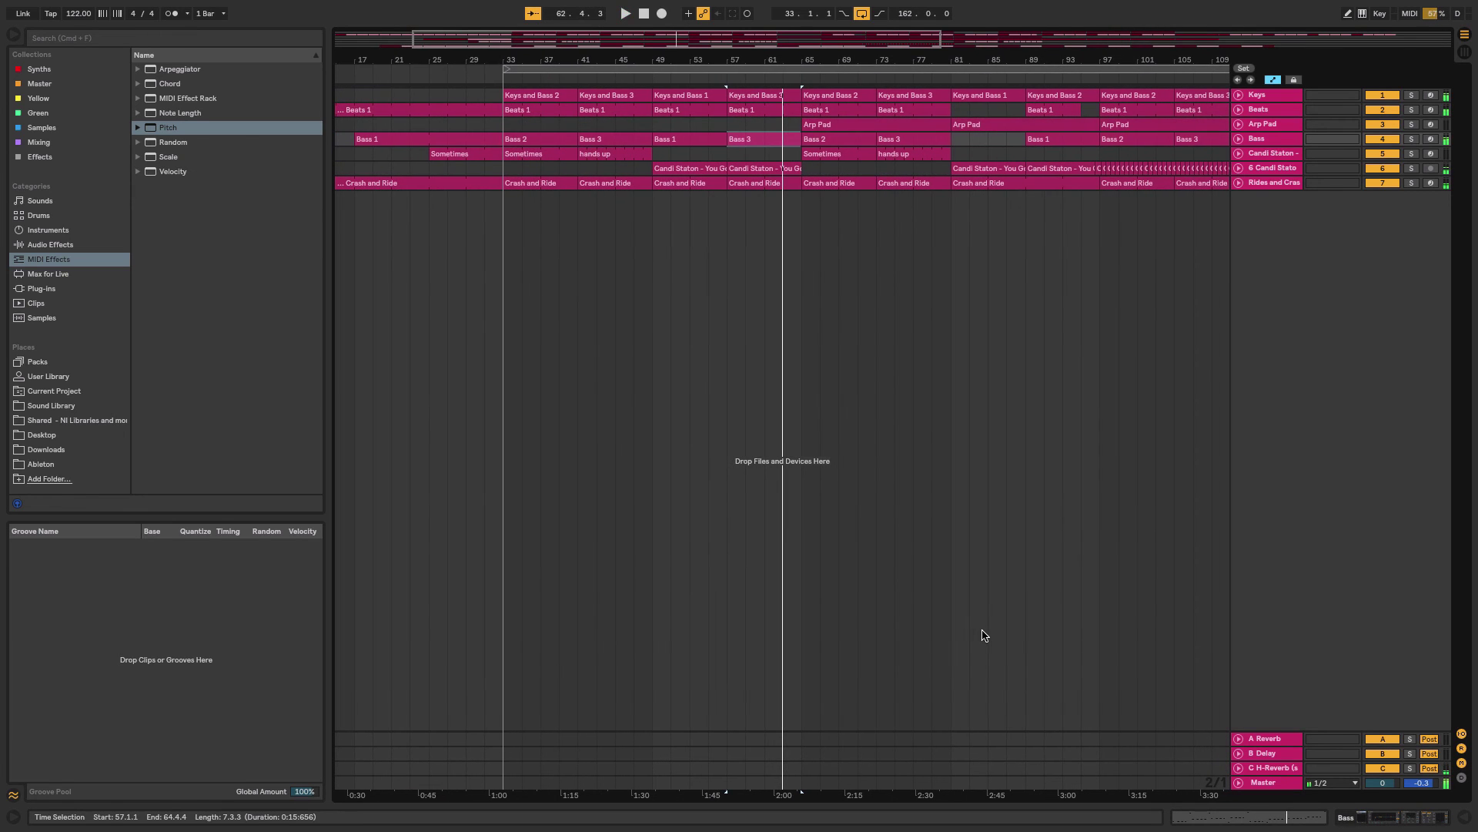